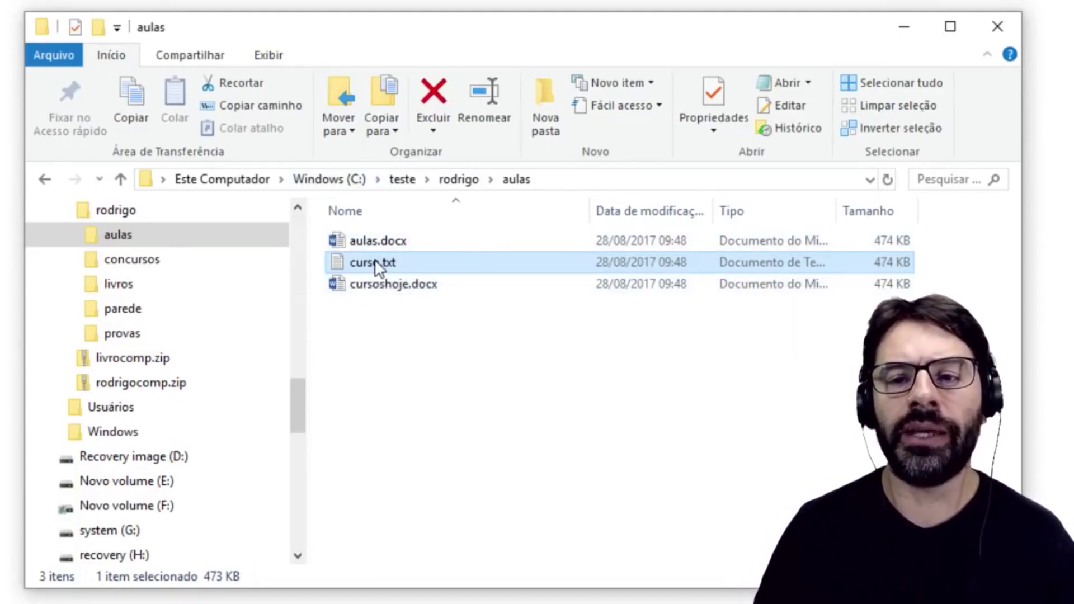
# - Display the files in the aulas folder as large icons
pyautogui.click(256, 55)
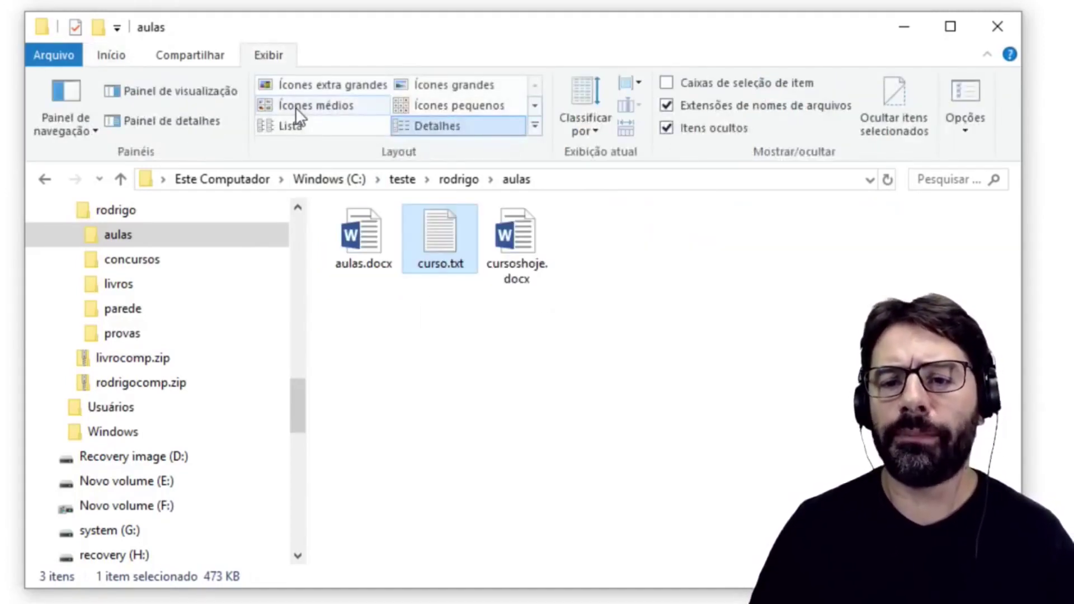
pyautogui.click(434, 86)
pyautogui.click(496, 366)
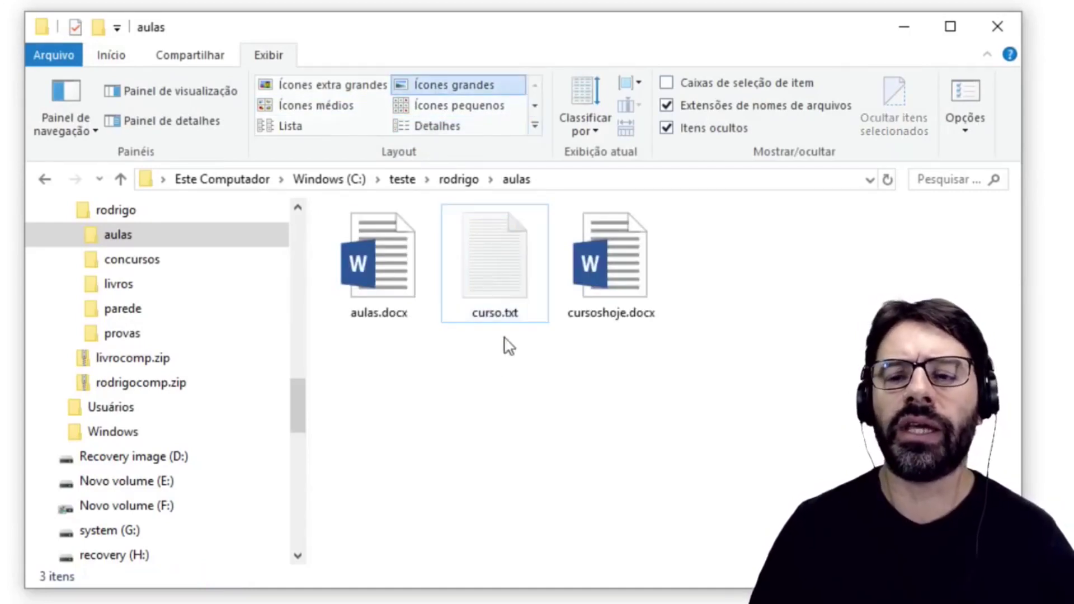
# - Move curso.txt from the aulas folder to the concursos folder on the same drive
pyautogui.click(501, 283)
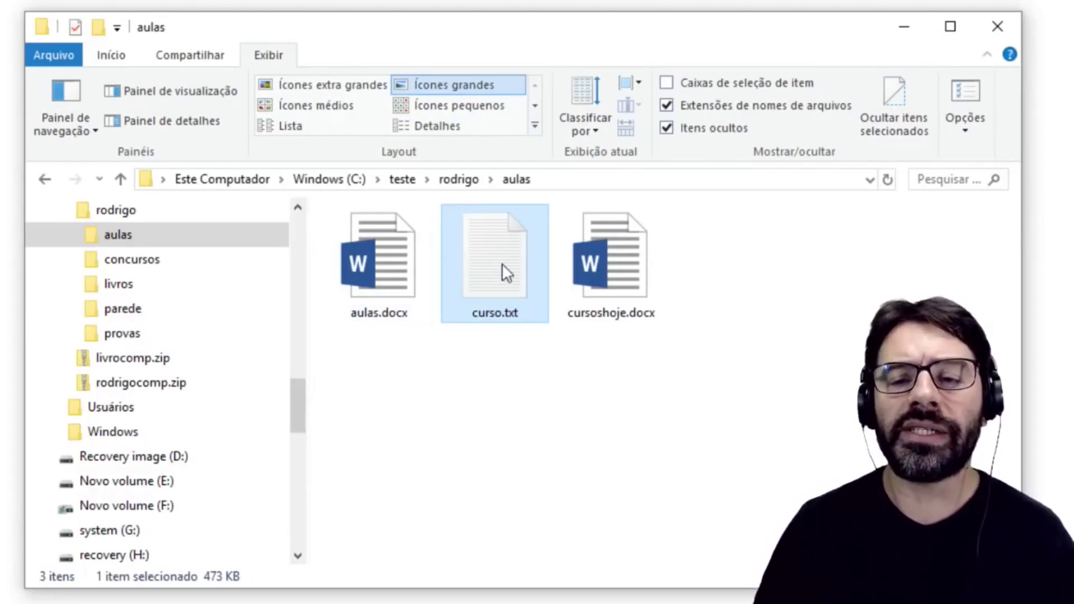
pyautogui.moveTo(502, 262); pyautogui.dragTo(184, 257)
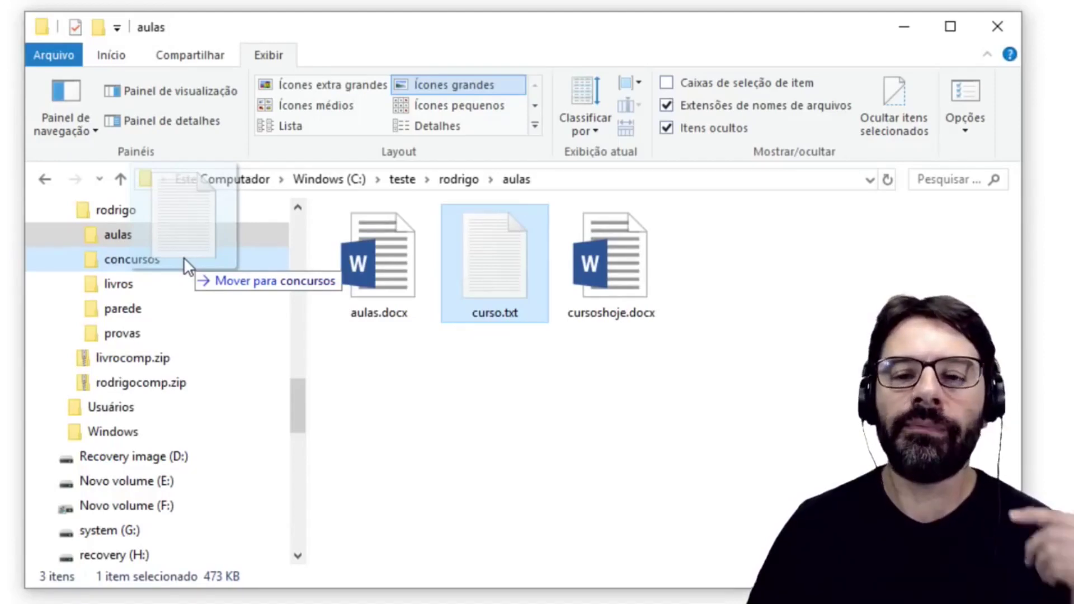
pyautogui.moveTo(184, 257); pyautogui.dragTo(181, 258)
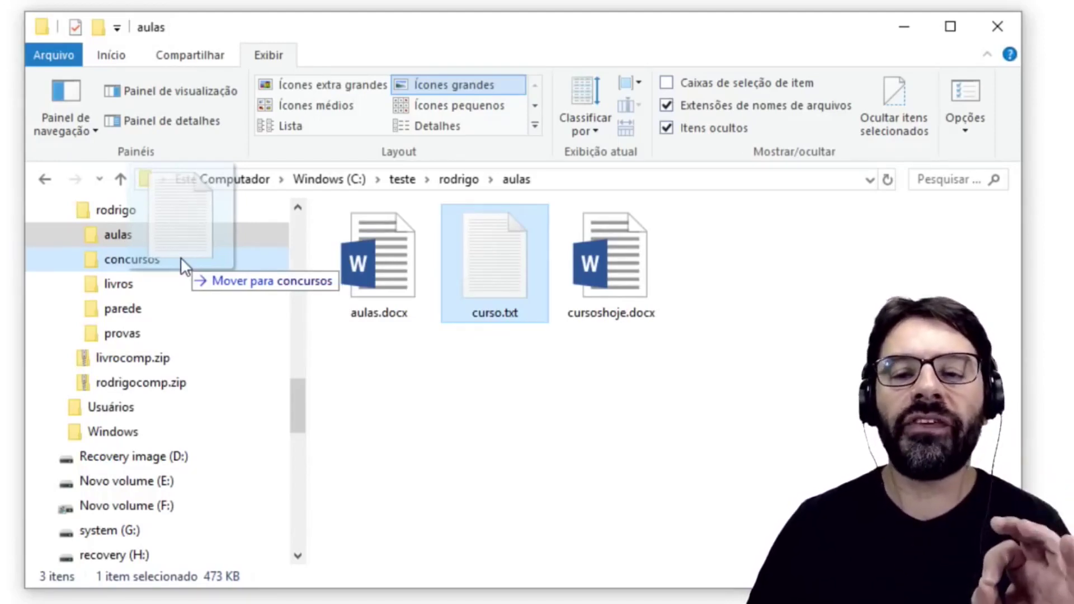
pyautogui.moveTo(181, 258); pyautogui.dragTo(180, 257)
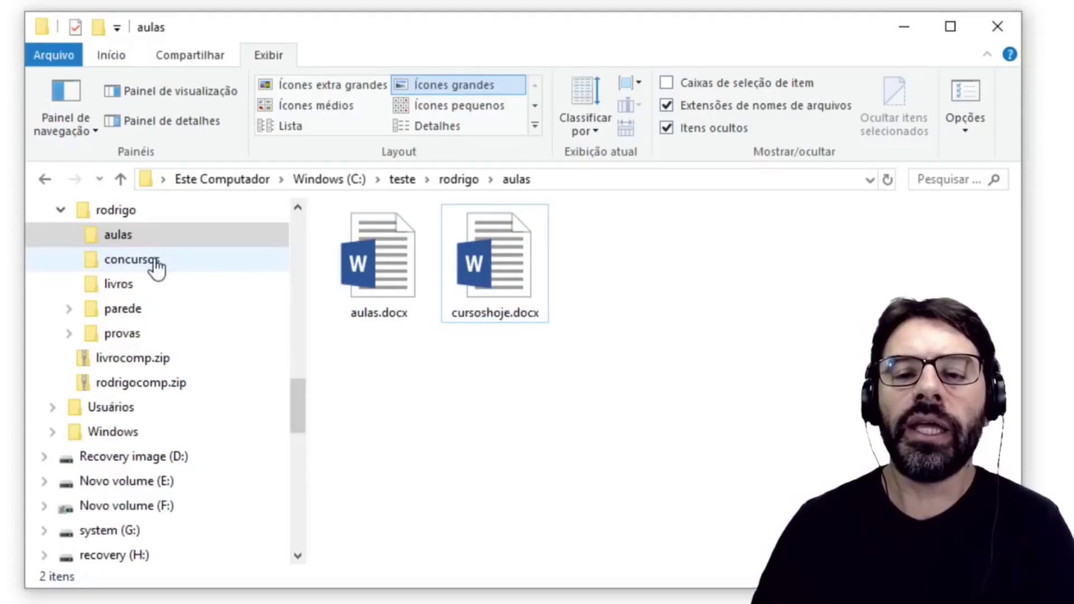
# - Open the concursos folder and display its files as large icons
pyautogui.click(176, 264)
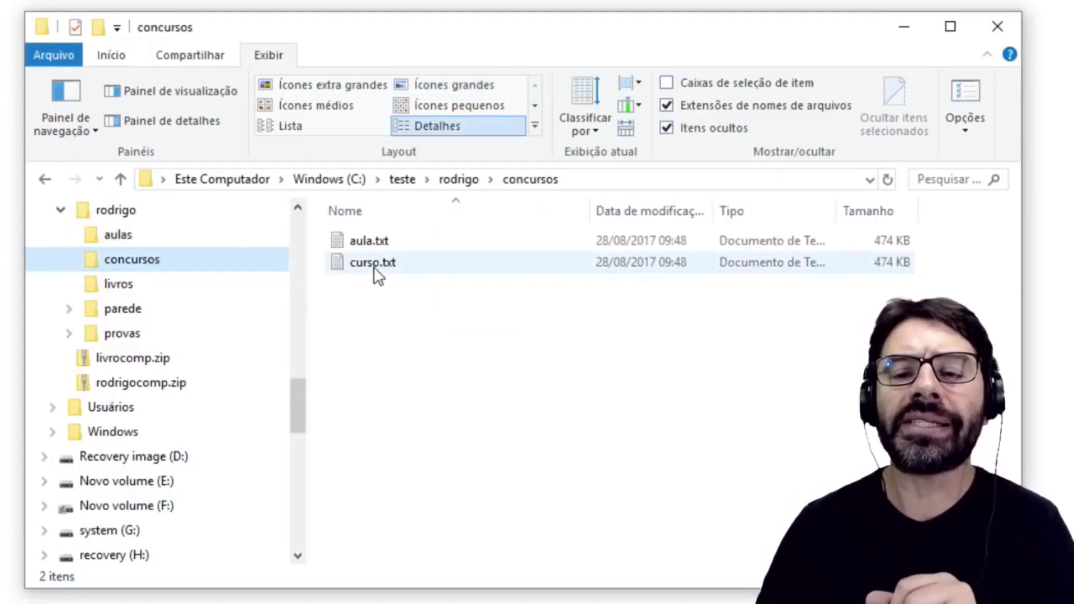
pyautogui.click(450, 87)
# - Copy curso.txt from the concursos folder to the Picture folder on Recovery image (D:)
pyautogui.click(493, 298)
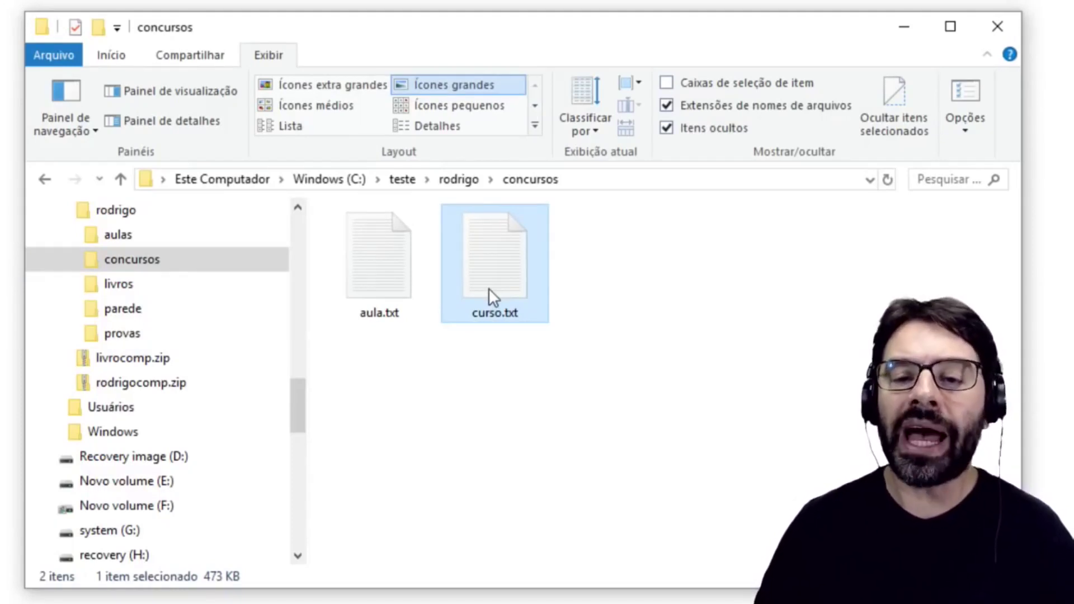
pyautogui.moveTo(498, 285); pyautogui.dragTo(208, 456)
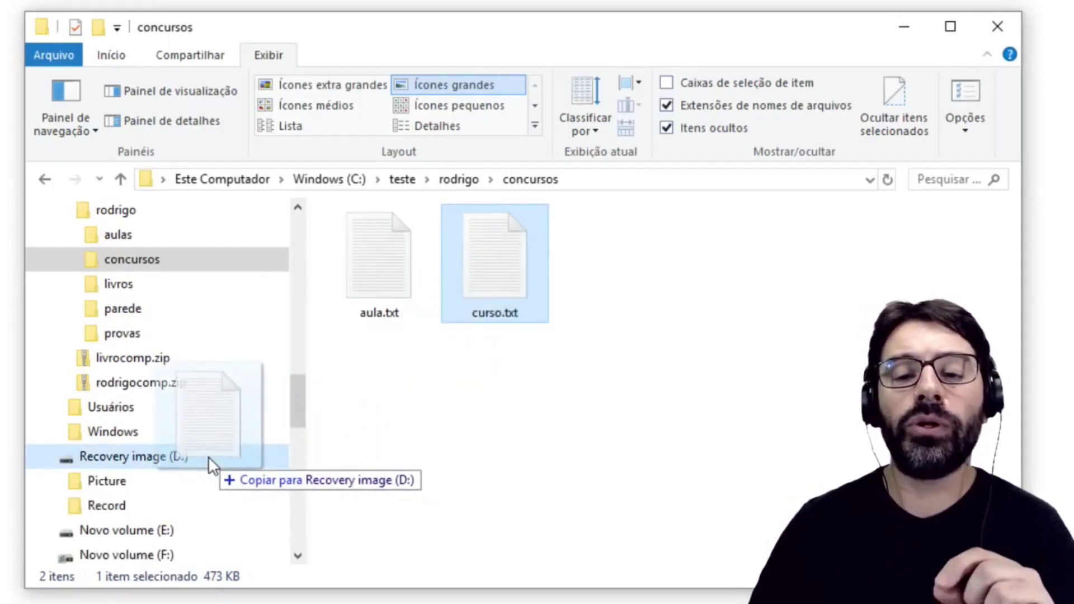
pyautogui.moveTo(209, 456); pyautogui.dragTo(204, 474)
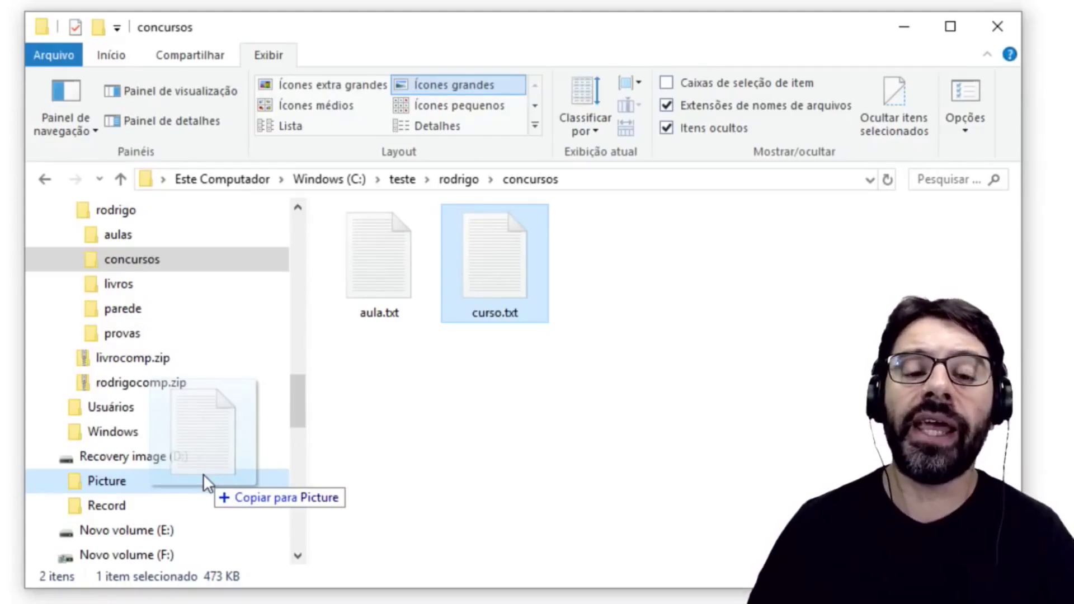
pyautogui.moveTo(203, 474); pyautogui.dragTo(192, 481)
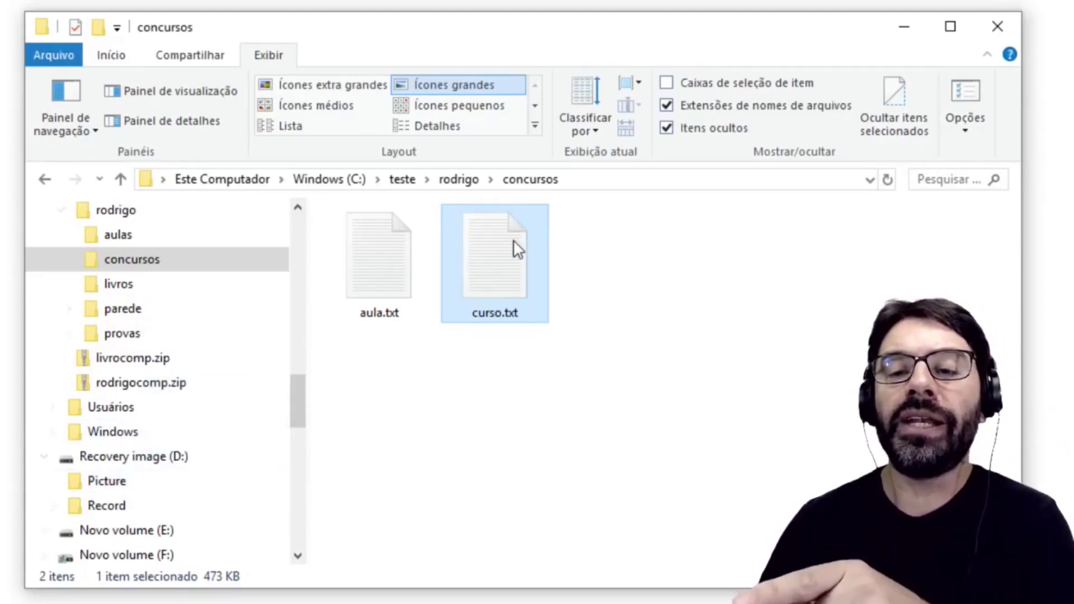
# - Open the Picture folder on Recovery image (D:) and display its files as large icons
pyautogui.click(122, 493)
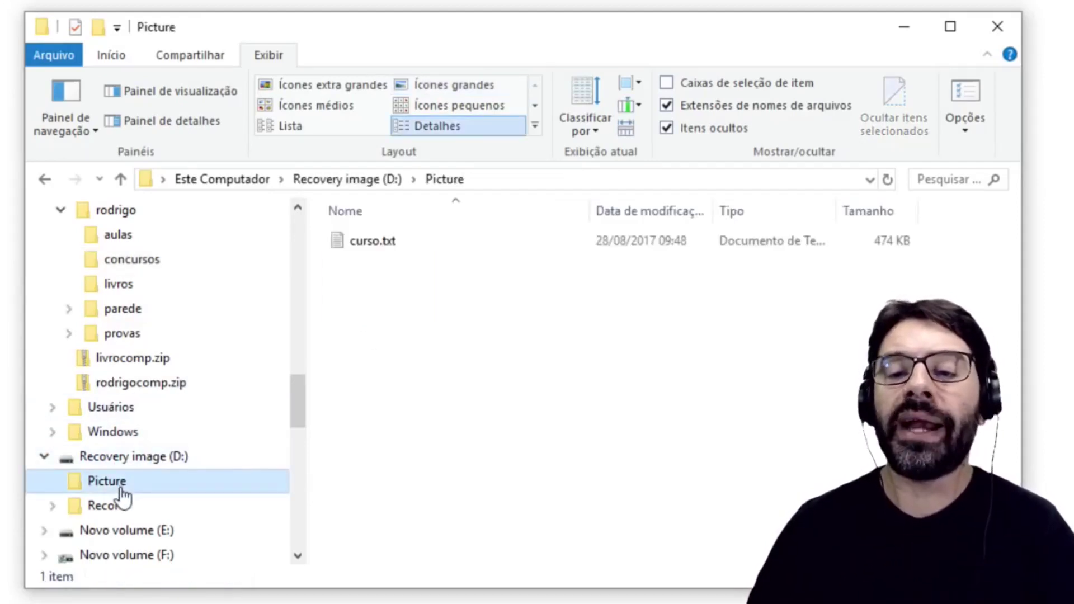
pyautogui.click(398, 240)
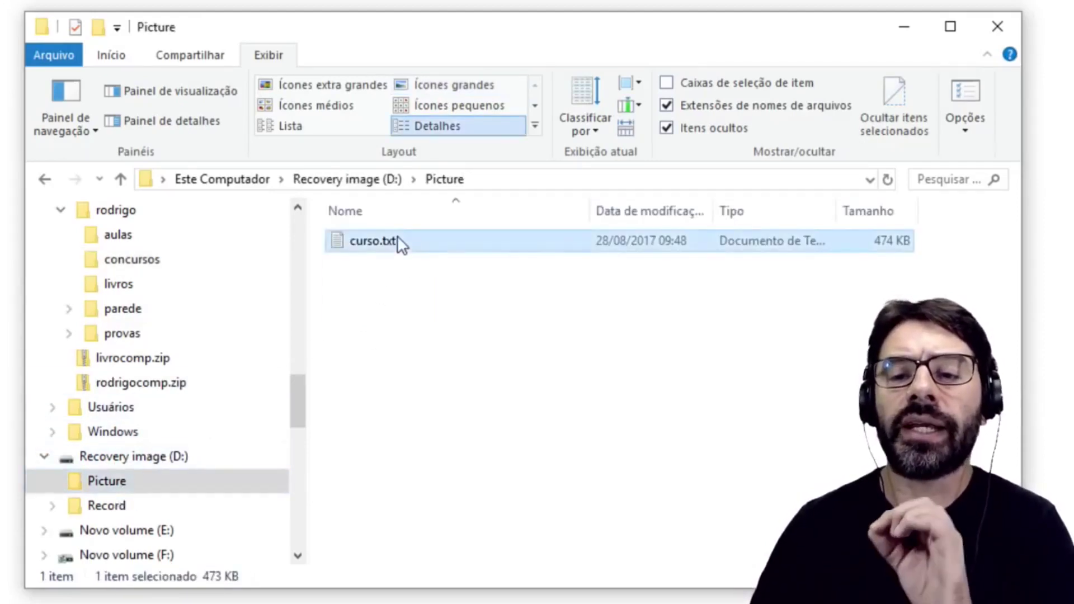
pyautogui.click(458, 84)
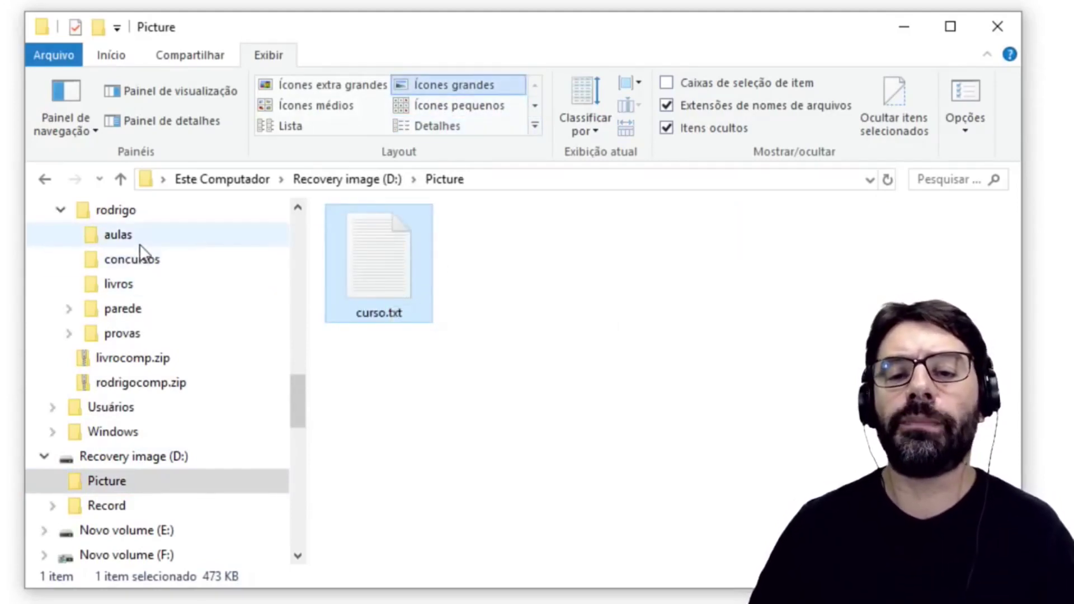
# - Check the contents of the concursos folder on drive C: for the original curso.txt
pyautogui.click(143, 259)
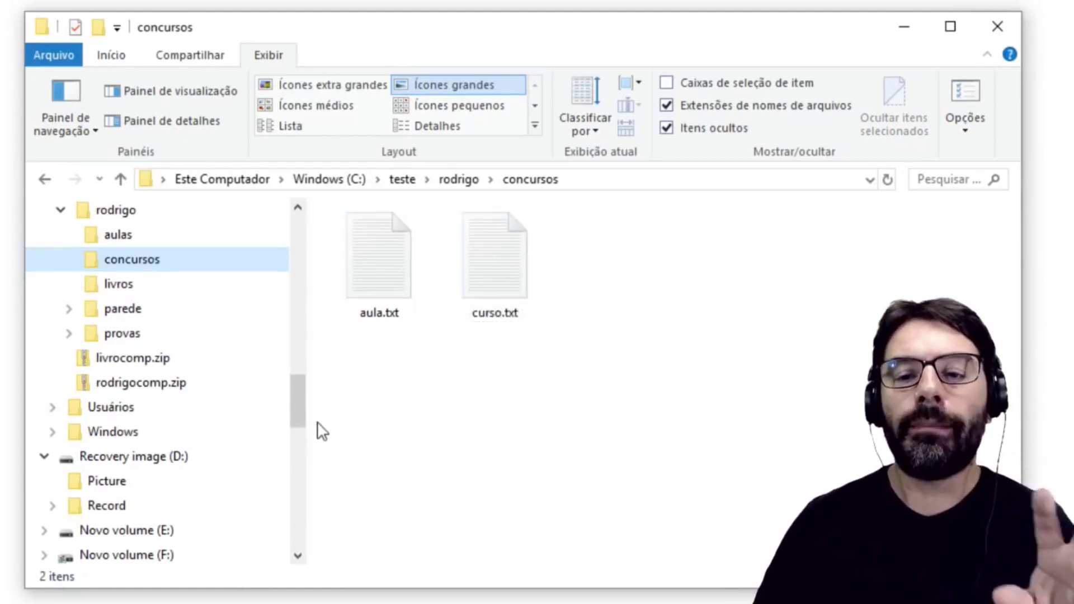
pyautogui.moveTo(303, 414); pyautogui.dragTo(306, 411)
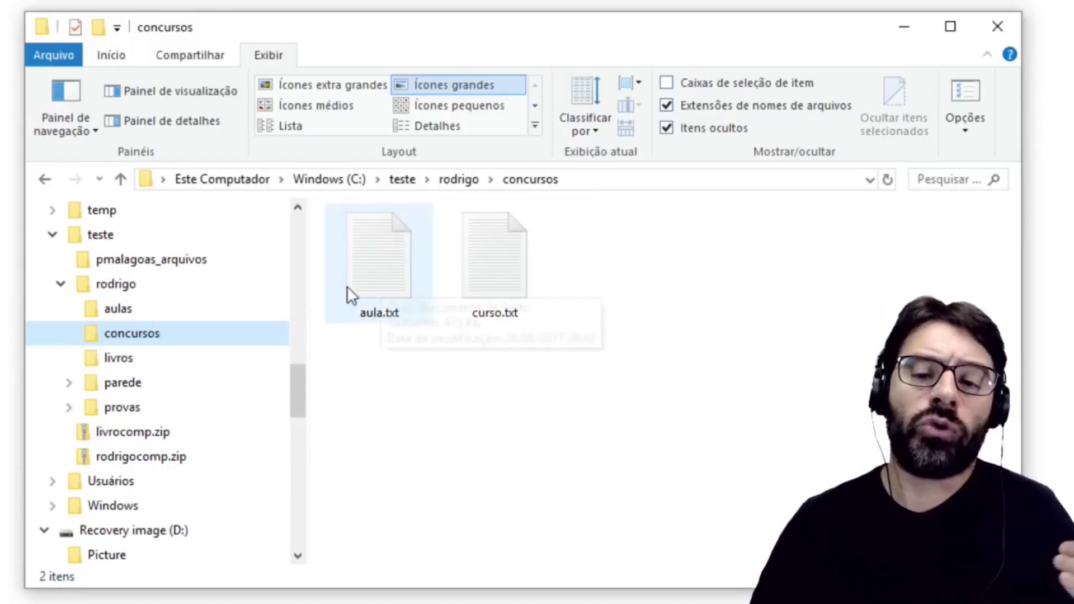
# - Copy cursoshoje.docx from the aulas folder to the concursos folder, keeping the original in place
pyautogui.click(119, 313)
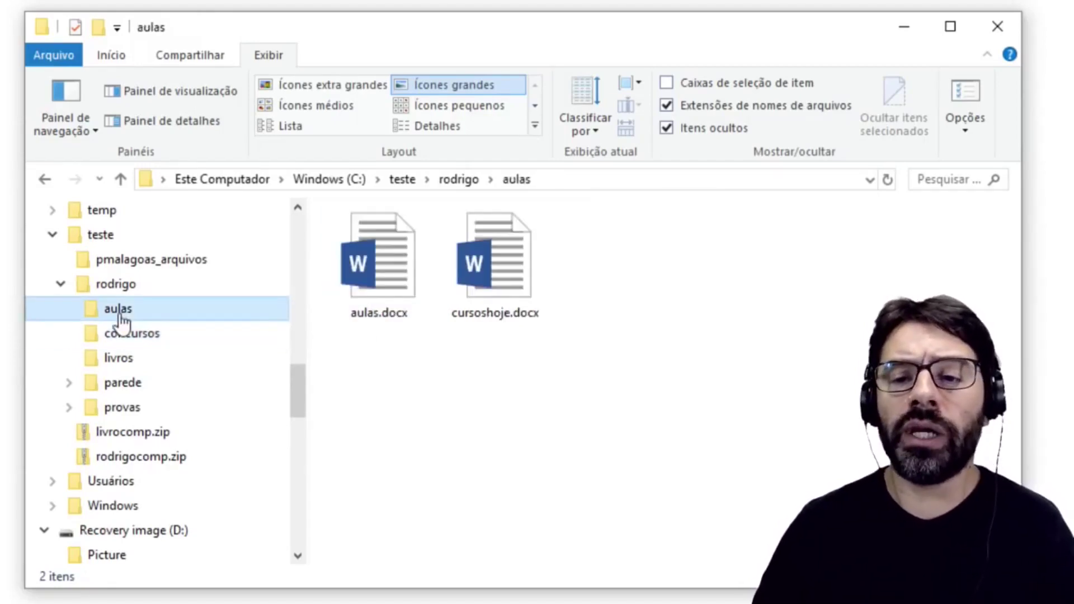
pyautogui.click(520, 276)
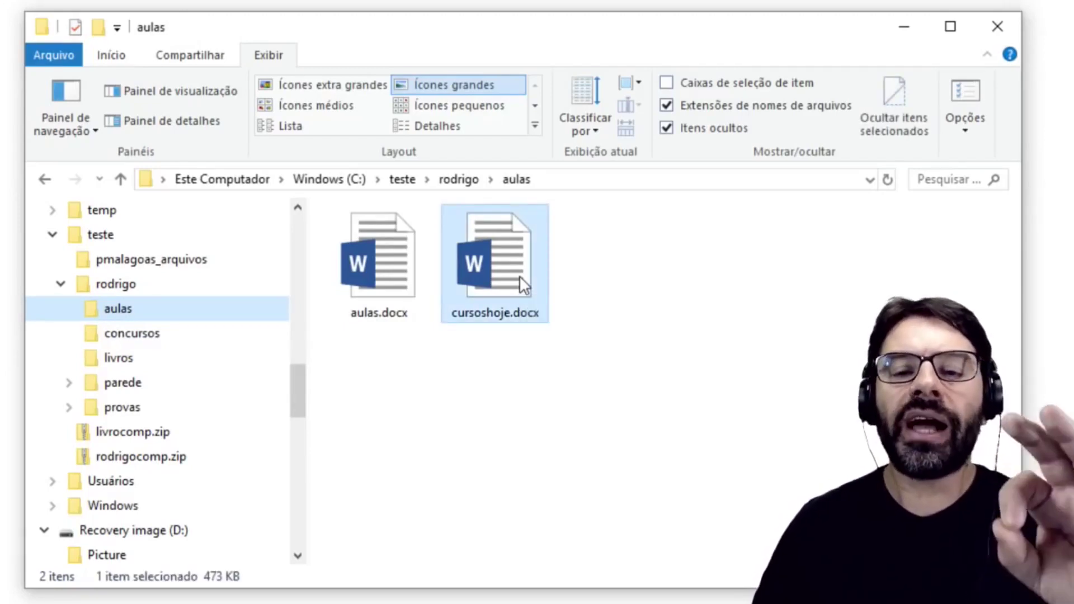
pyautogui.moveTo(520, 275); pyautogui.dragTo(189, 330)
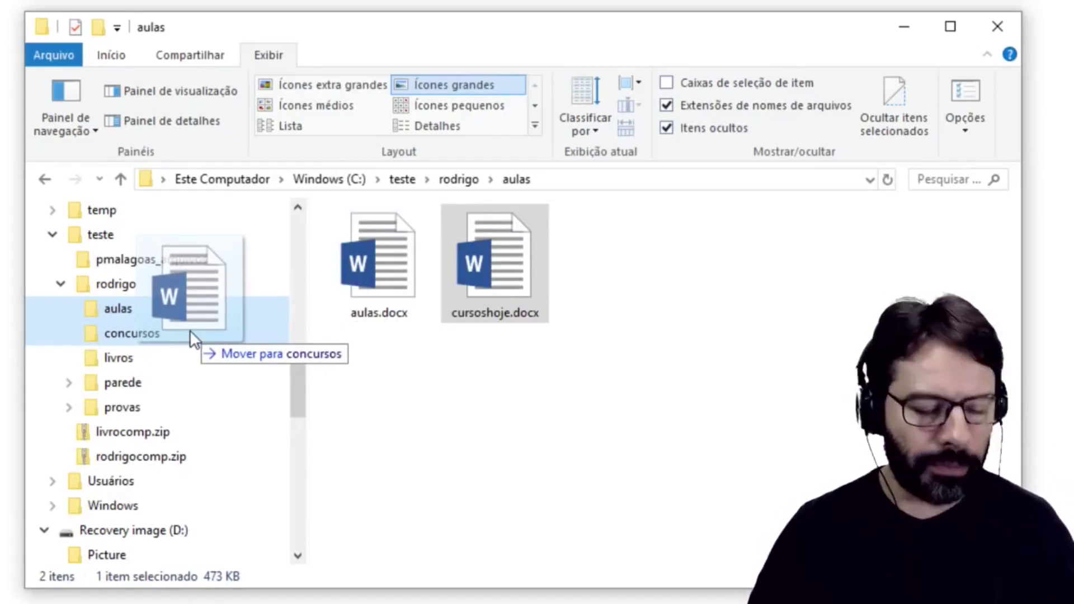
pyautogui.press('ctrl')
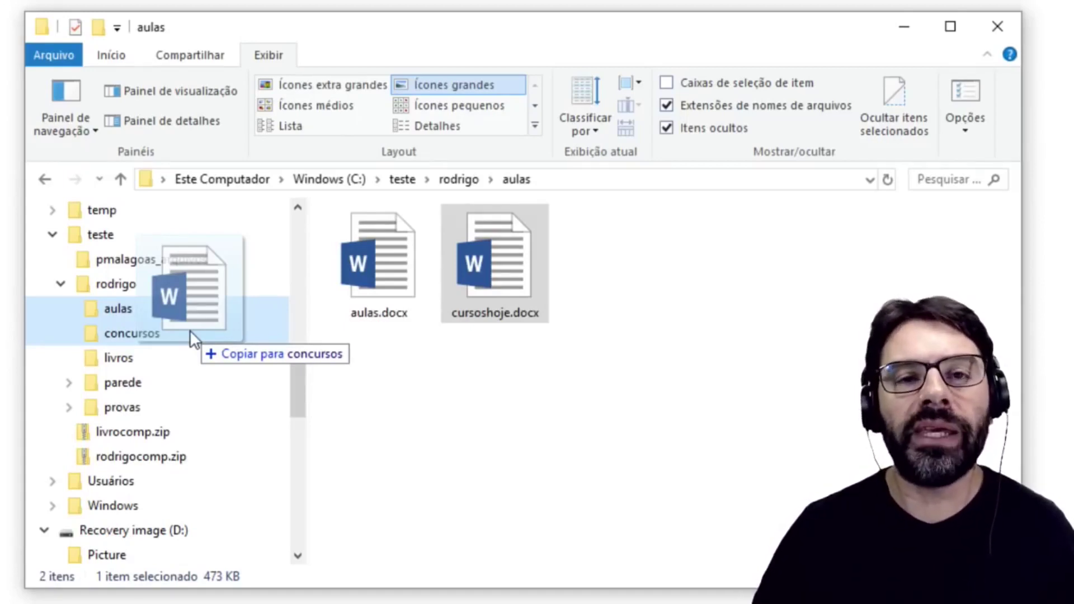
pyautogui.press('shift')
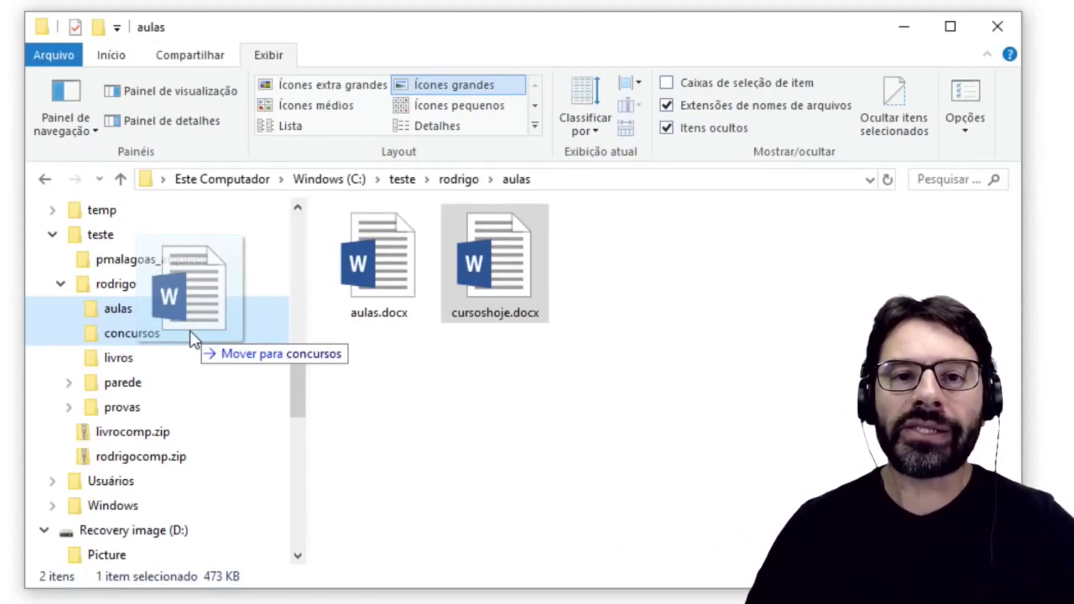
pyautogui.press('ctrl')
pyautogui.moveTo(189, 331); pyautogui.dragTo(181, 332)
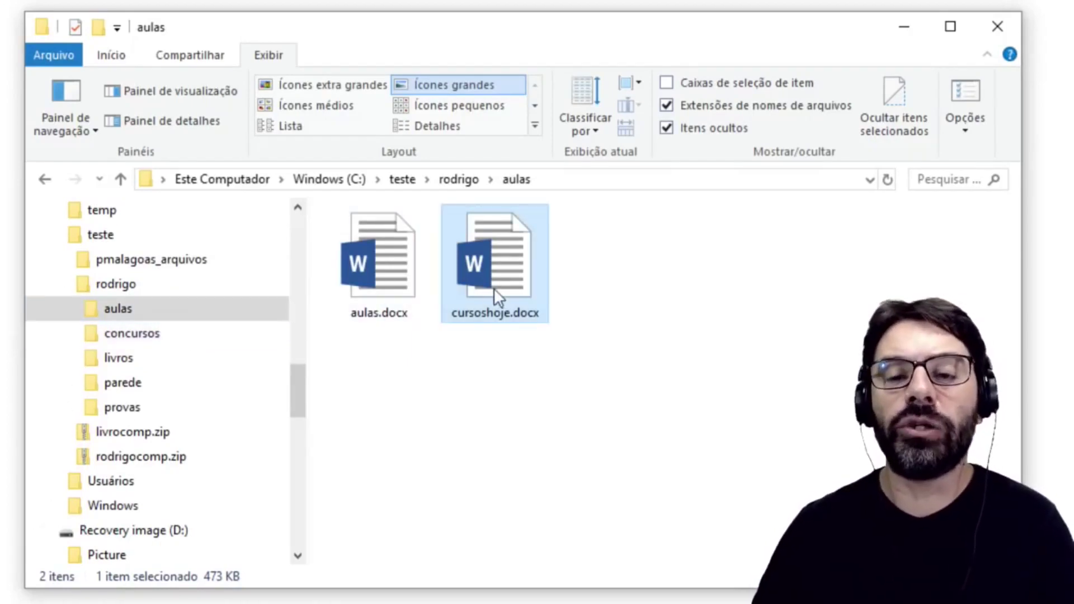
# - Move cursoshoje.docx from the concursos folder to the Picture folder on Recovery image (D:), and open the Picture folder
pyautogui.click(162, 340)
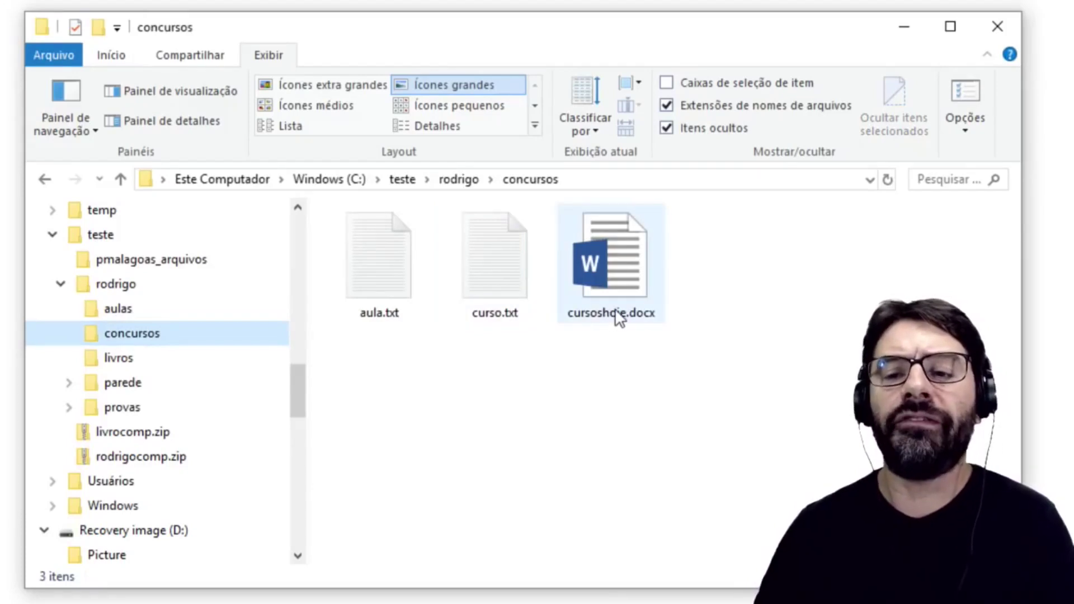
pyautogui.click(502, 310)
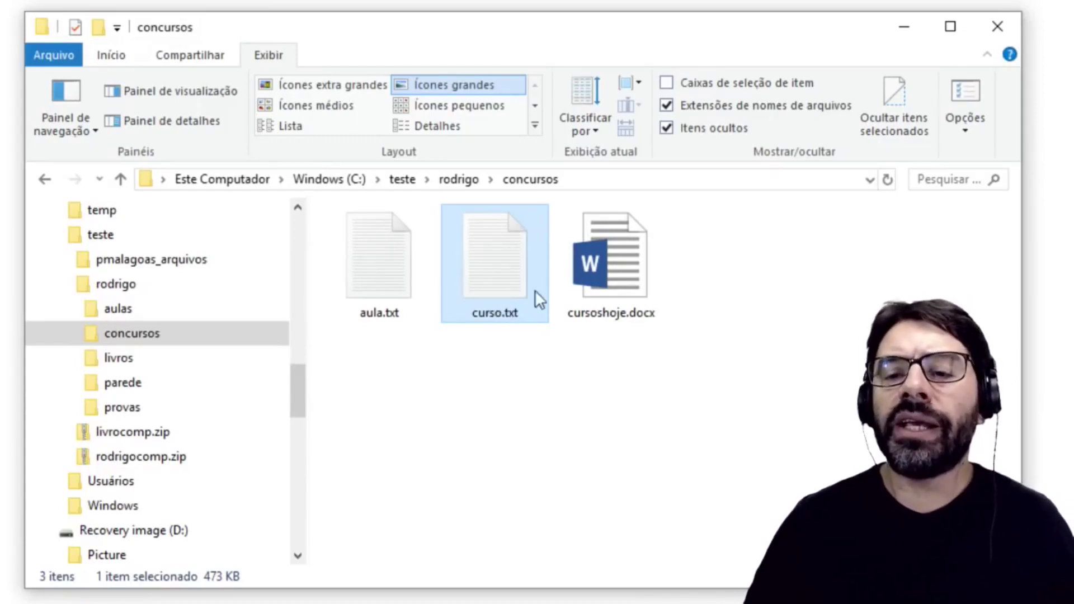
pyautogui.click(621, 287)
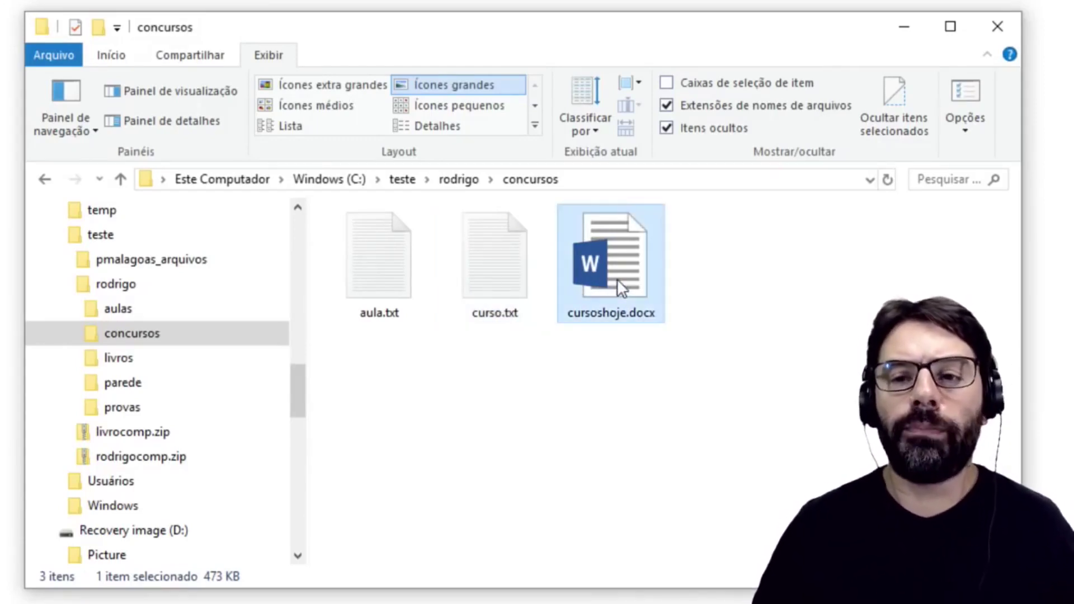
pyautogui.moveTo(617, 279); pyautogui.dragTo(171, 524)
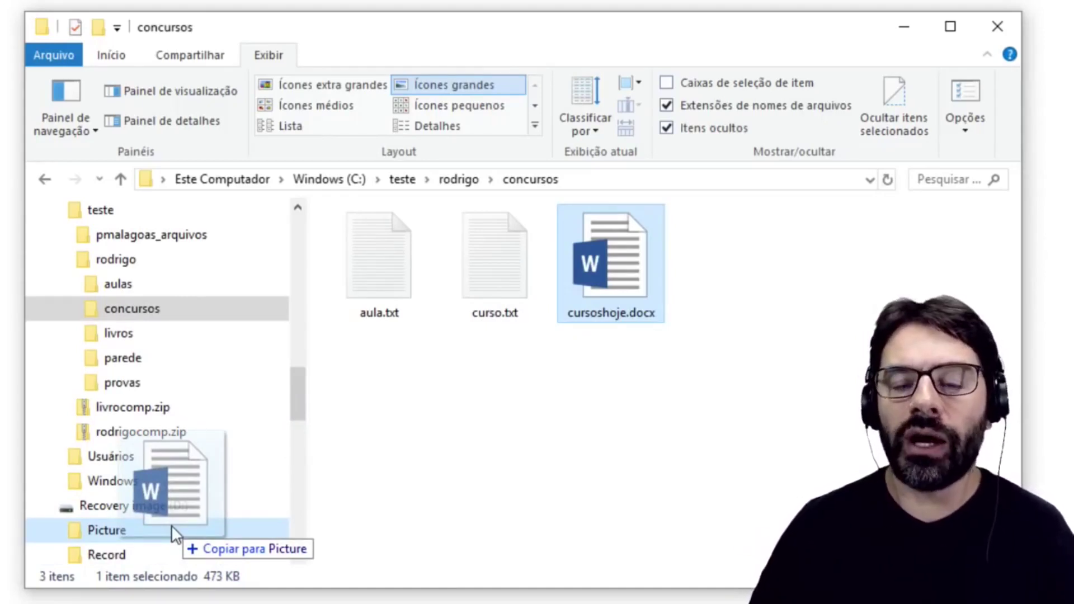
pyautogui.moveTo(172, 525); pyautogui.dragTo(172, 525)
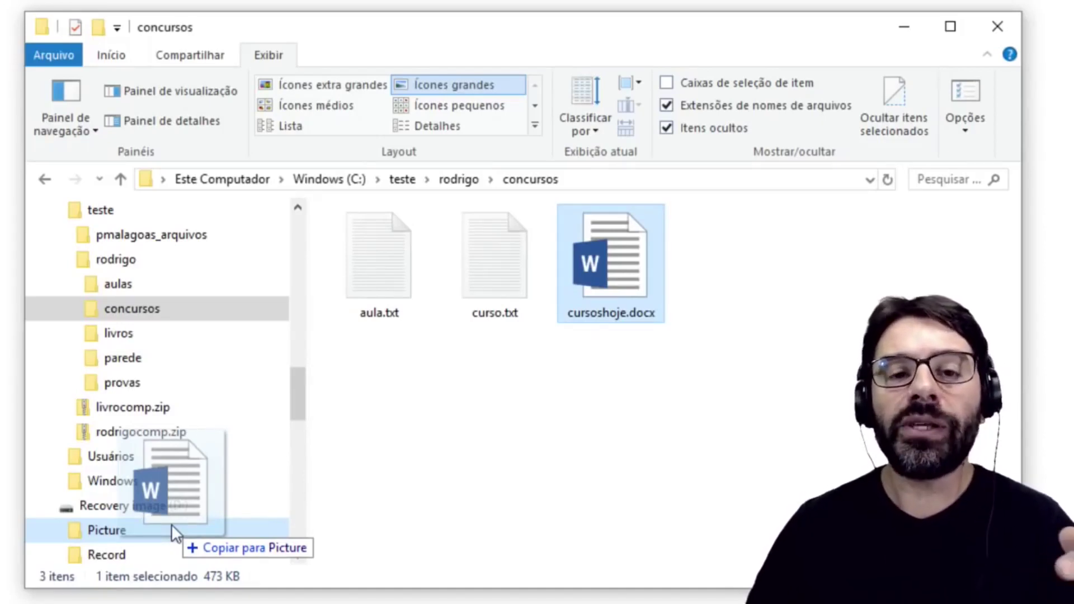
pyautogui.moveTo(171, 524); pyautogui.dragTo(172, 525)
pyautogui.press('shift')
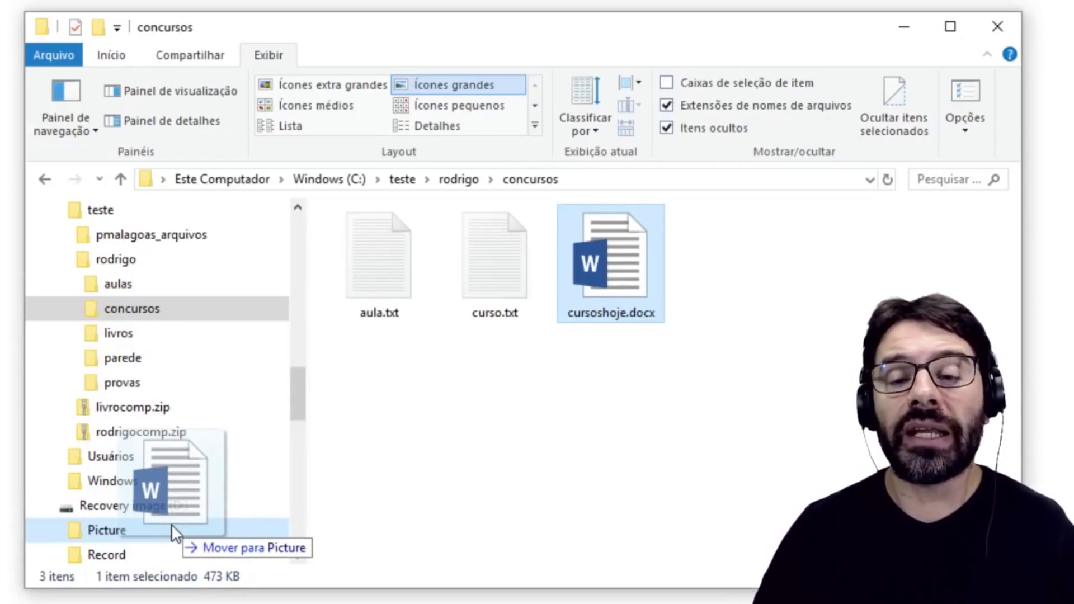
pyautogui.press('ctrl')
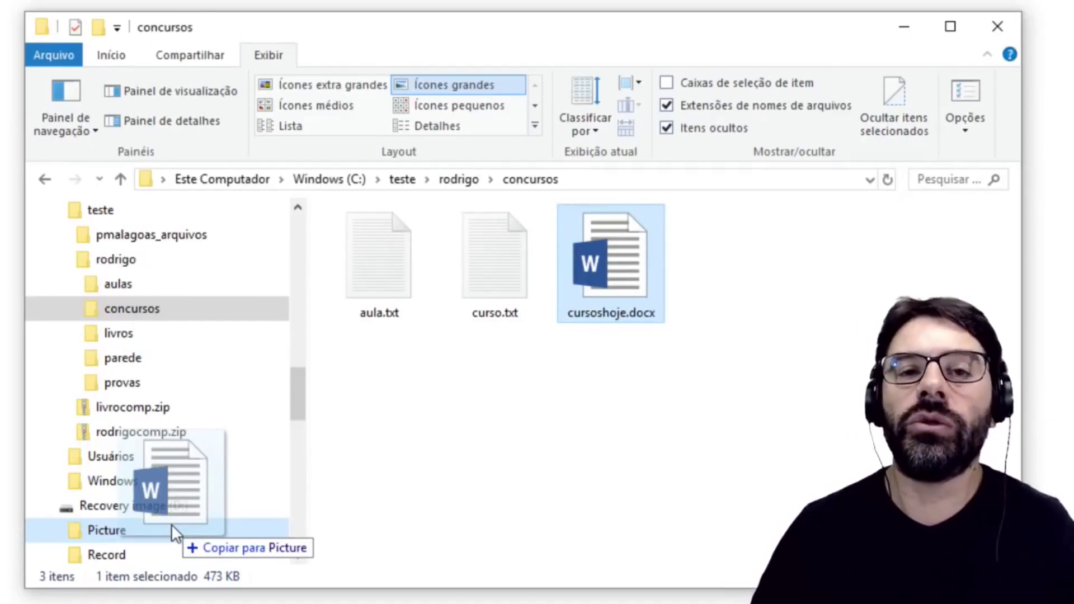
pyautogui.press('shift')
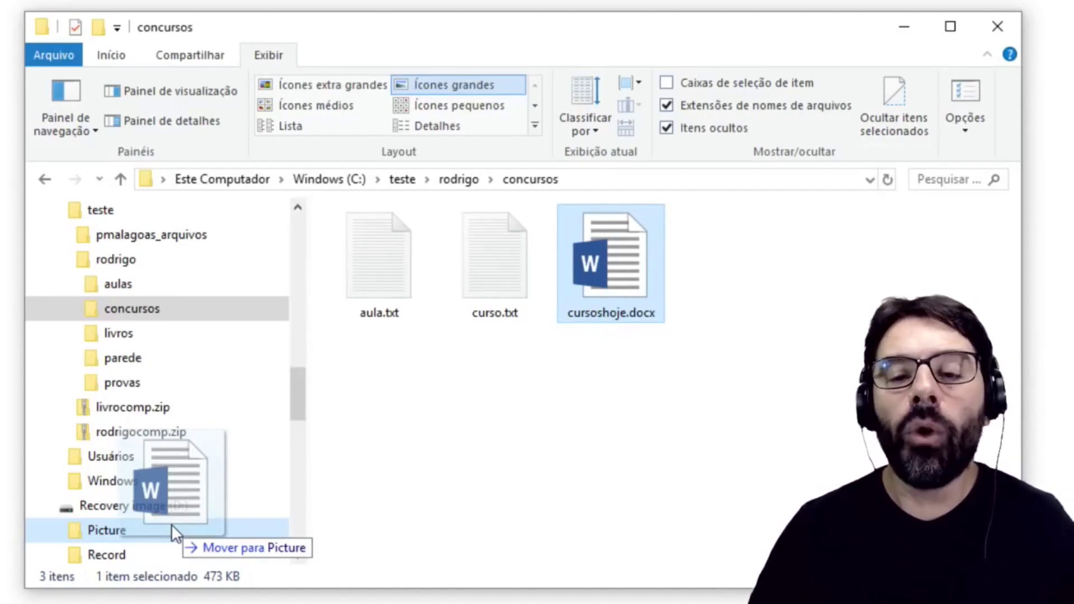
pyautogui.moveTo(171, 526); pyautogui.dragTo(157, 526)
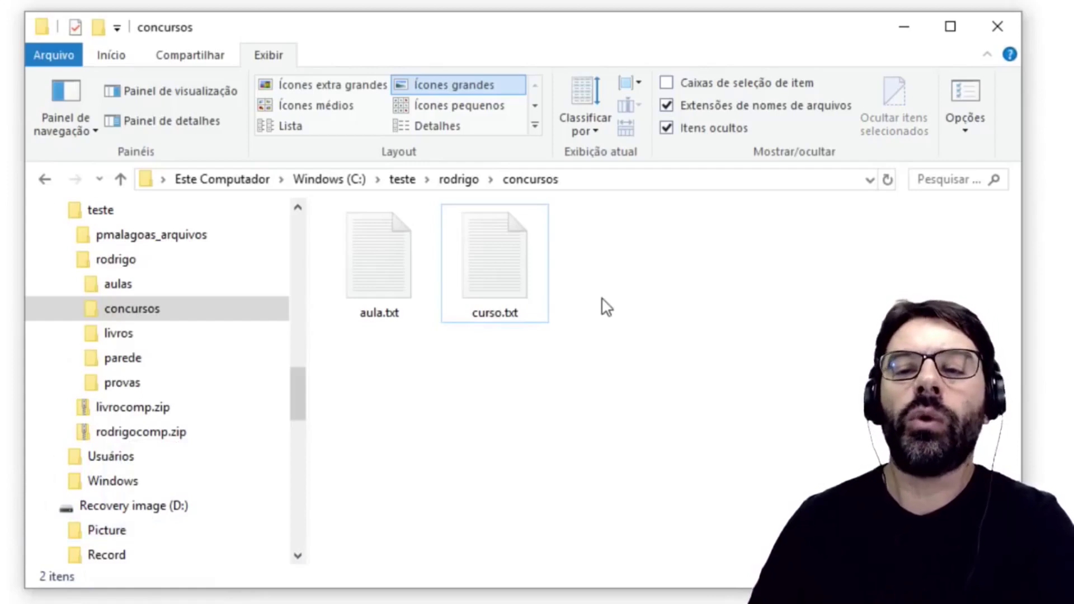
pyautogui.click(107, 535)
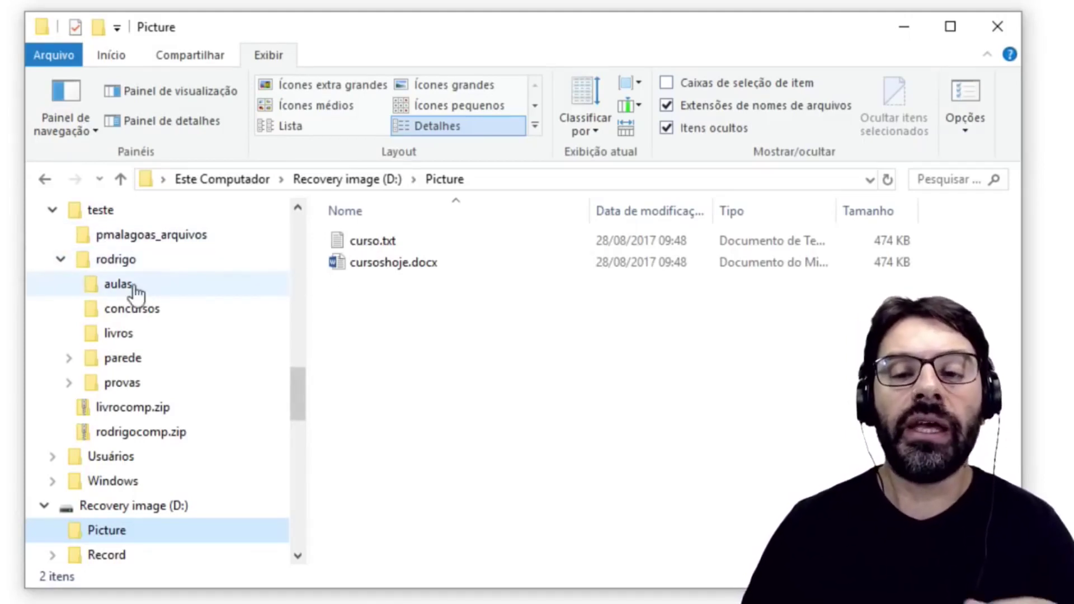
# - Create a shortcut to aulas.docx from the aulas folder in the concursos folder, and open concursos to view it
pyautogui.click(118, 285)
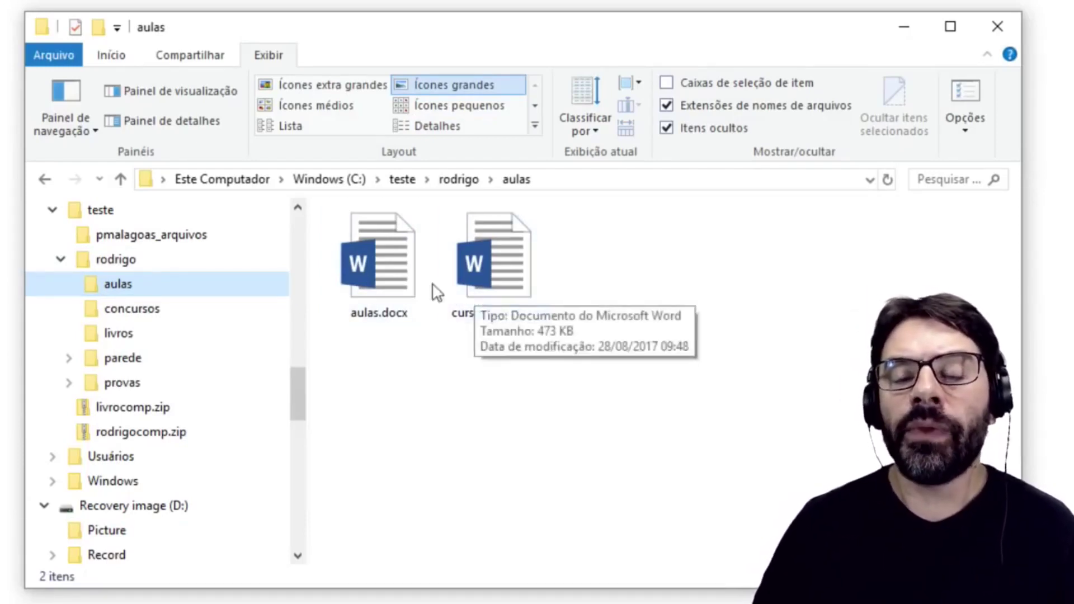
pyautogui.click(395, 276)
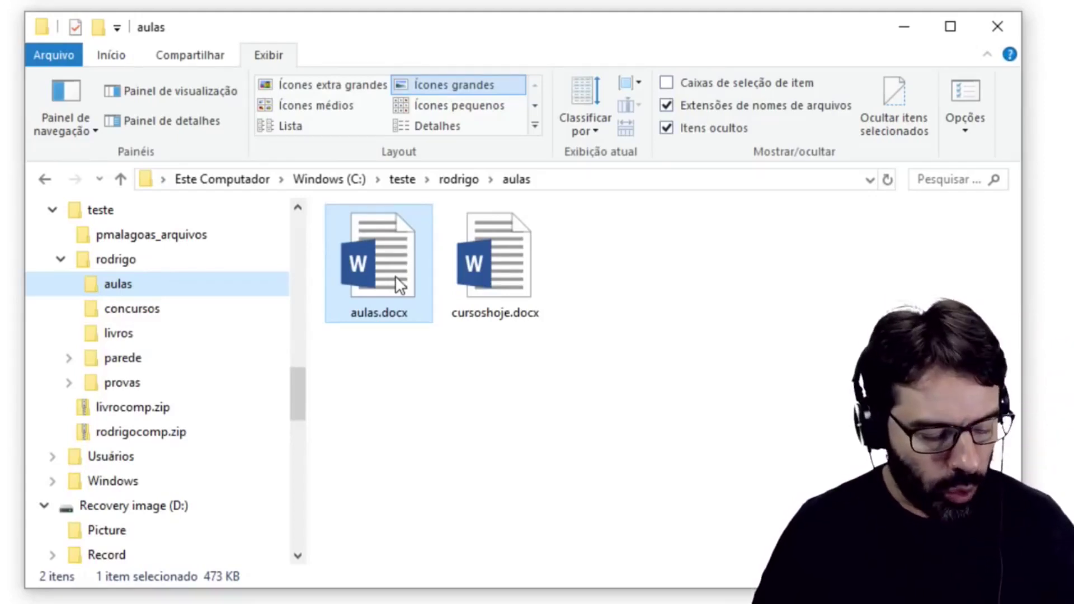
pyautogui.moveTo(396, 277); pyautogui.dragTo(198, 314)
pyautogui.press('alt')
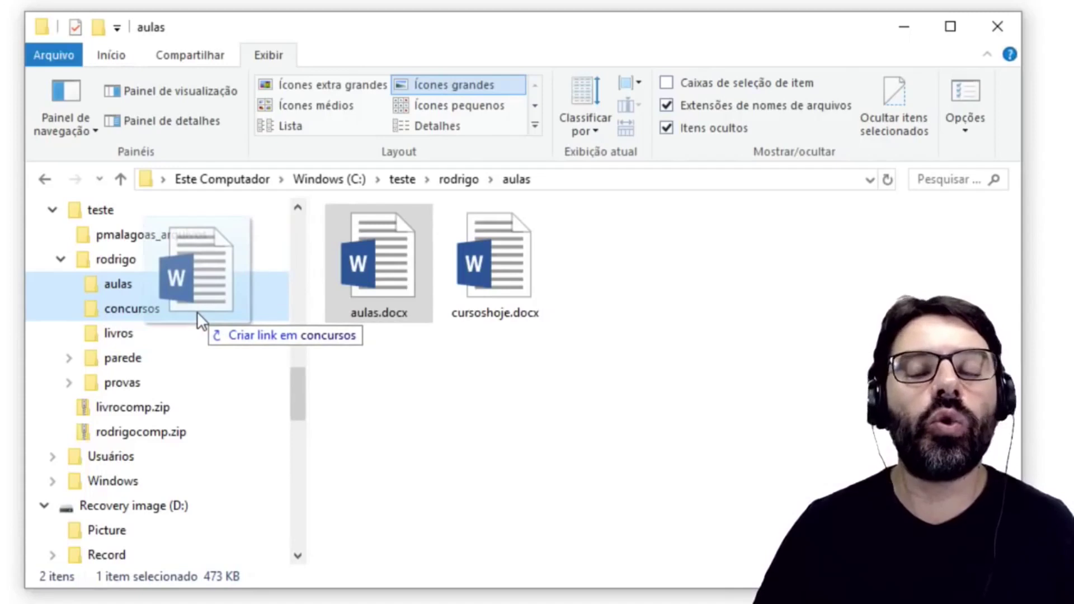
pyautogui.moveTo(198, 311); pyautogui.dragTo(199, 312)
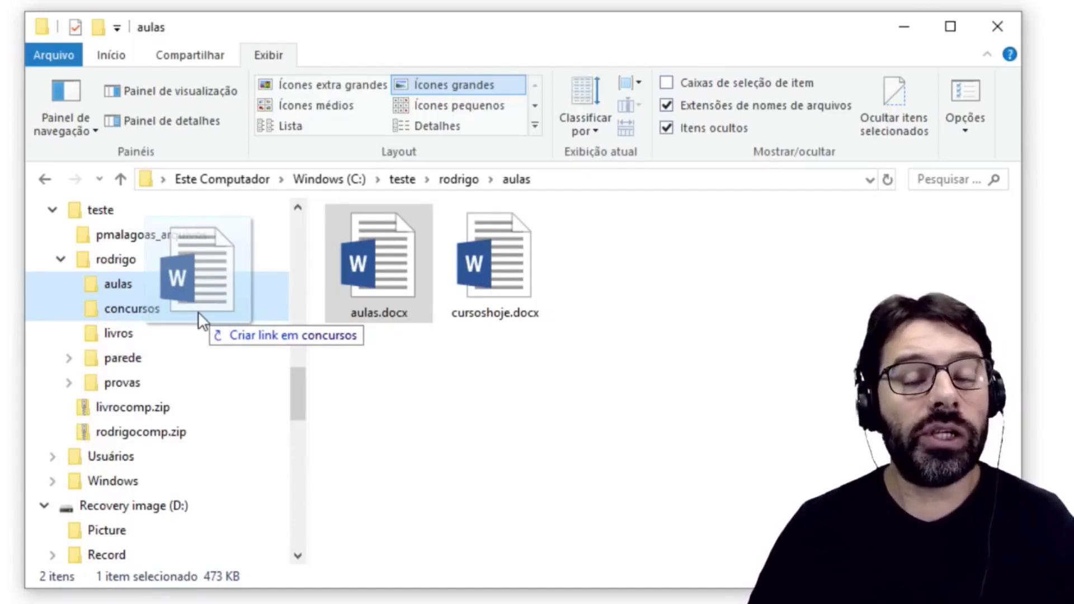
pyautogui.moveTo(198, 312); pyautogui.dragTo(181, 311)
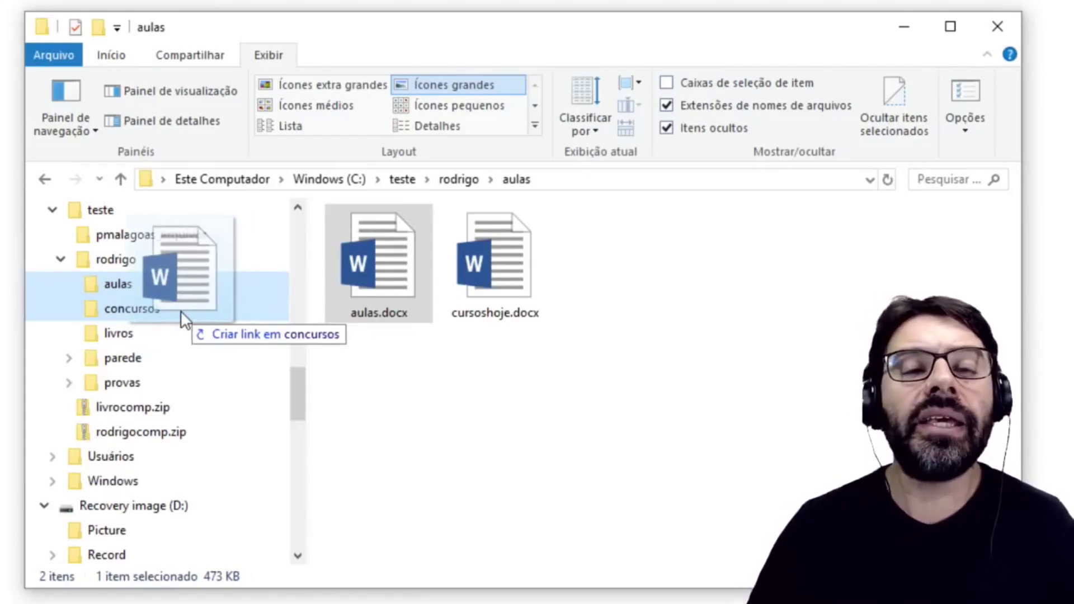
pyautogui.moveTo(180, 311); pyautogui.dragTo(180, 311)
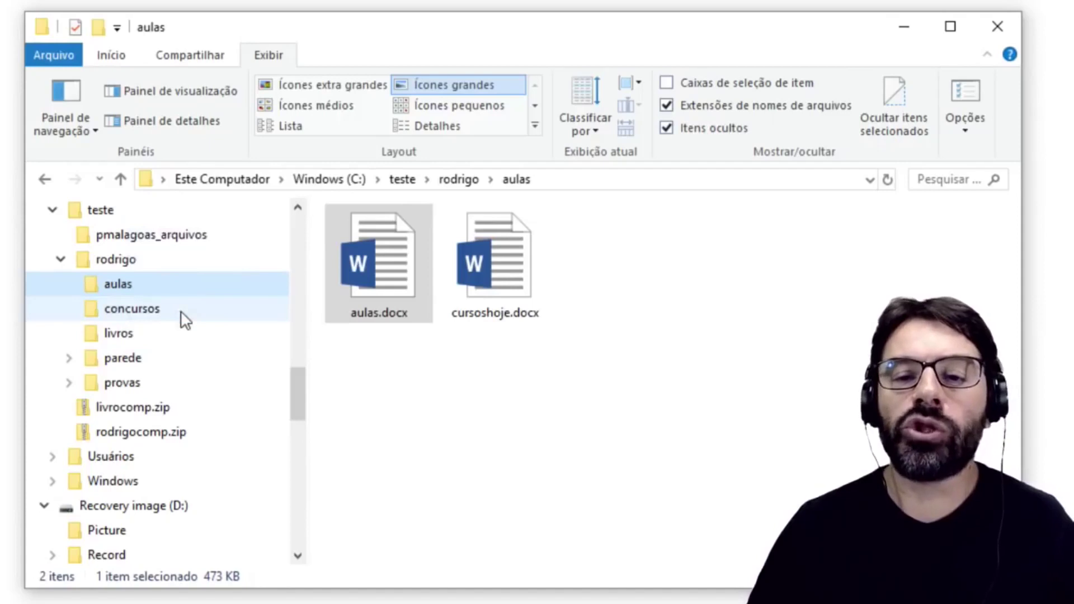
pyautogui.click(159, 312)
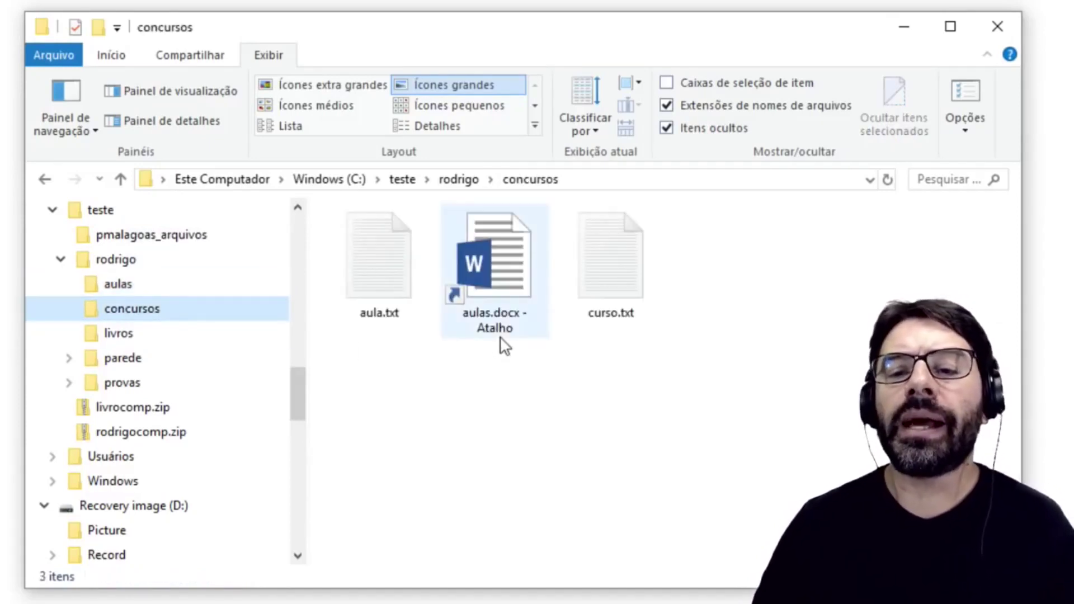
pyautogui.moveTo(496, 339)
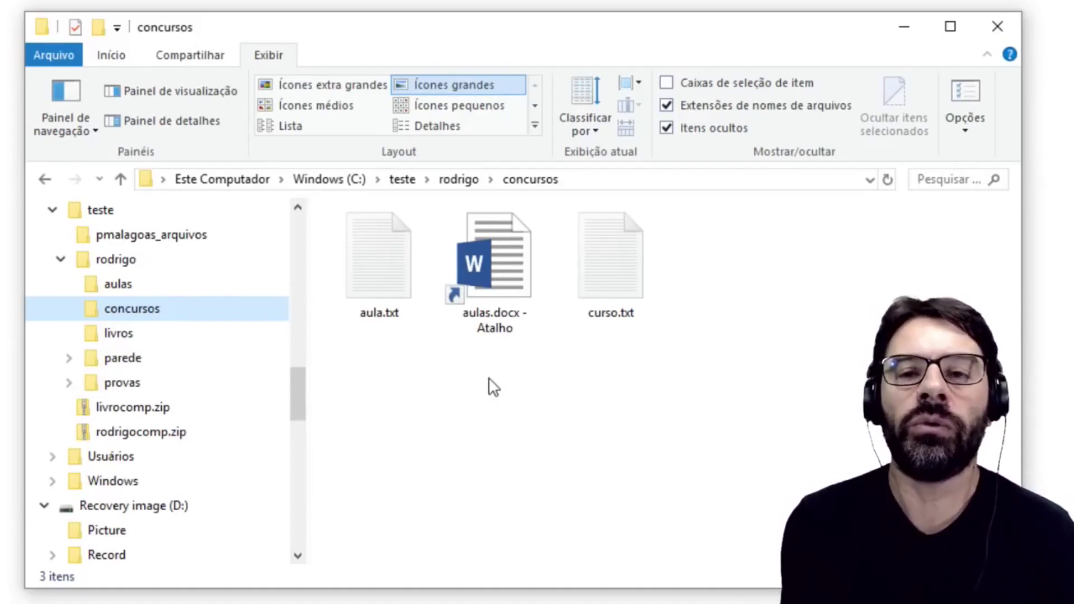
# - Create a shortcut to curso.txt from the concursos folder in the aulas folder, and select it there
pyautogui.click(627, 269)
pyautogui.moveTo(627, 269); pyautogui.dragTo(206, 284)
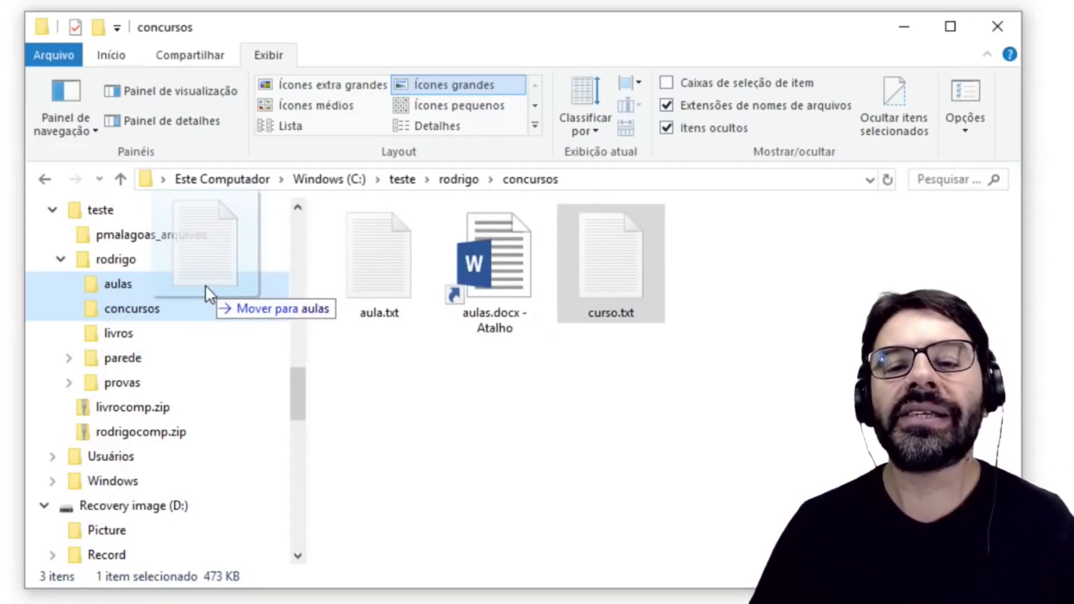
pyautogui.press('alt')
pyautogui.moveTo(205, 285); pyautogui.dragTo(197, 286)
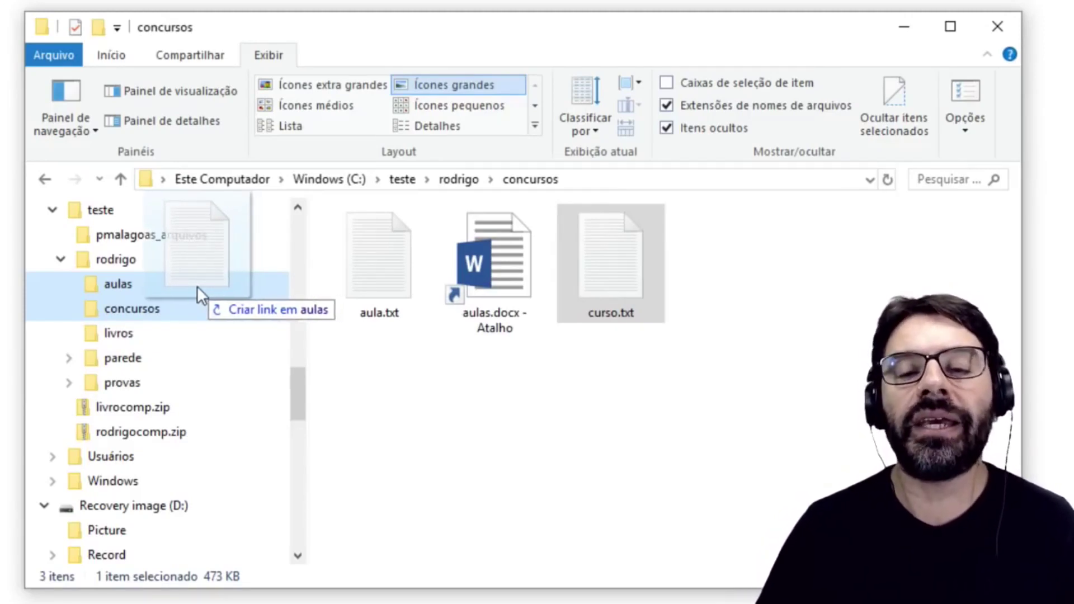
pyautogui.moveTo(197, 286); pyautogui.dragTo(197, 286)
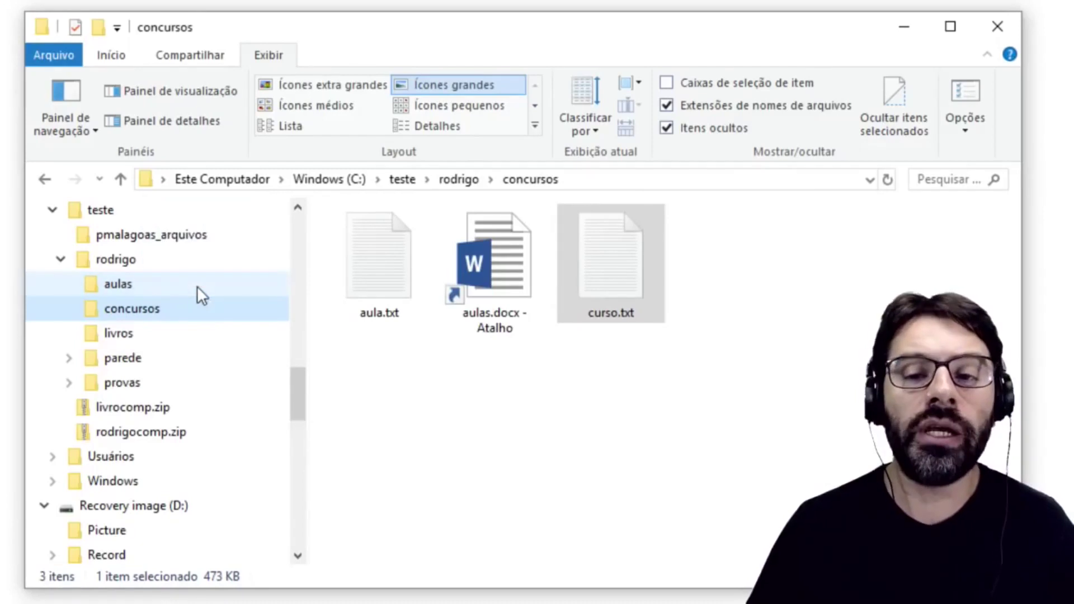
pyautogui.click(128, 287)
pyautogui.click(527, 314)
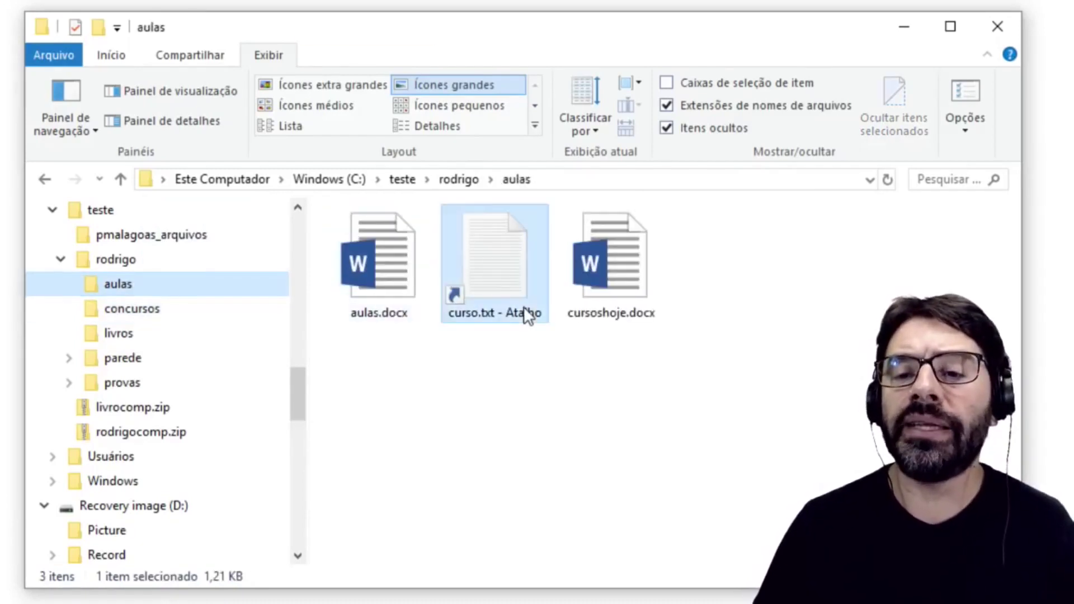